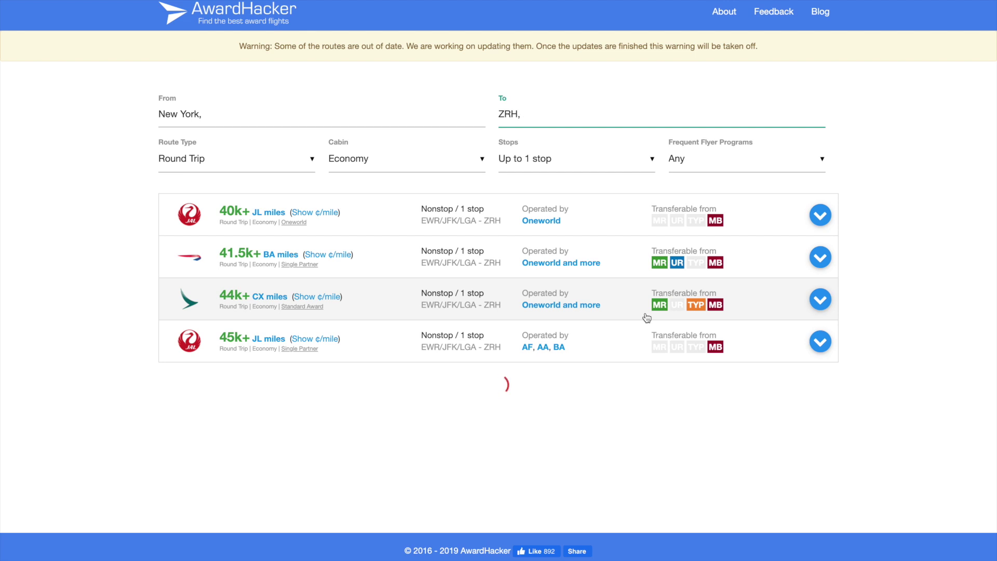
Filter the New York to ZRH award results to the Chase Ultimate Rewards (UR) program.
click(711, 162)
click(456, 252)
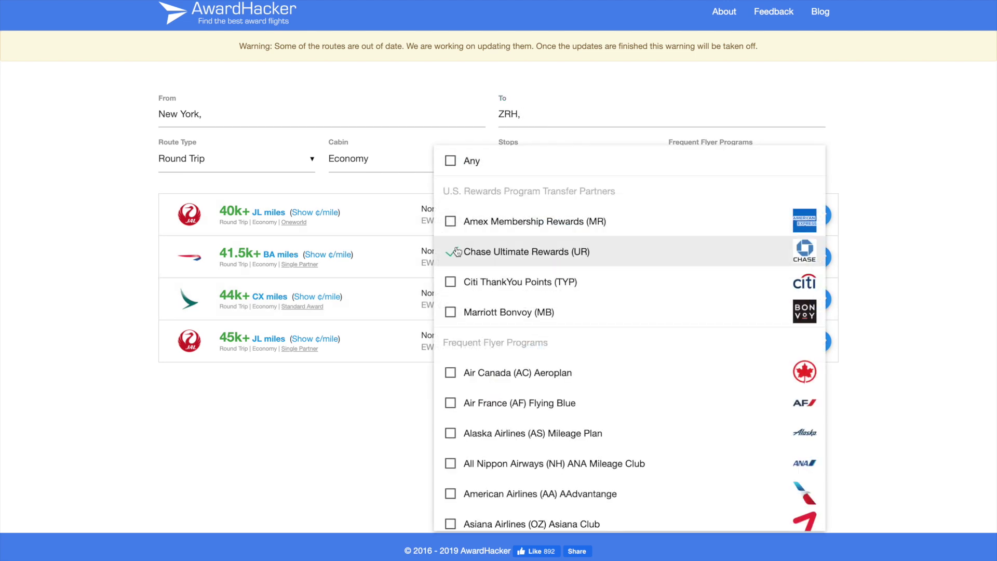
click(864, 237)
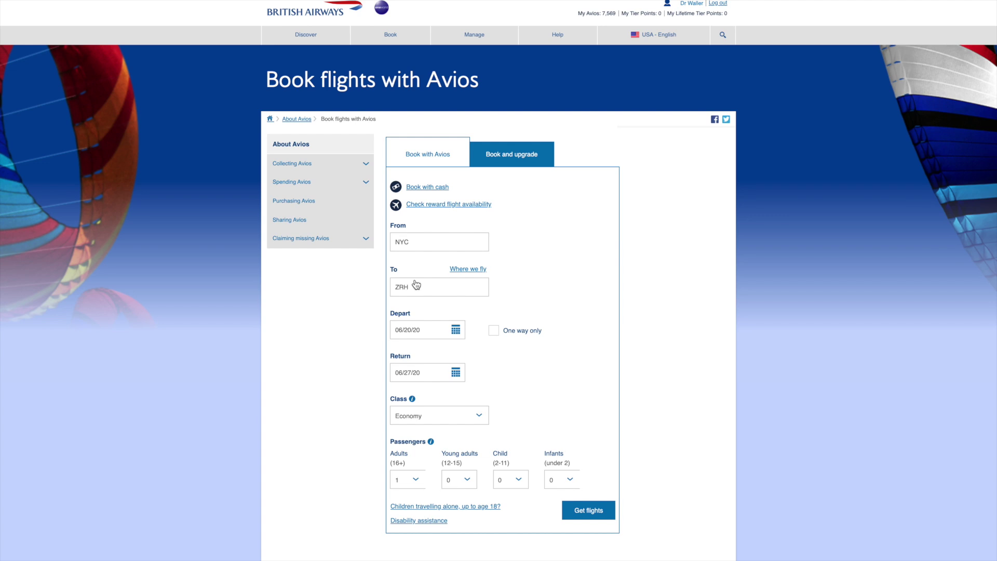
On the British Airways site, set the Avios flight dates to 07/25/20 departure and August 1 return, and search for flights.
click(456, 332)
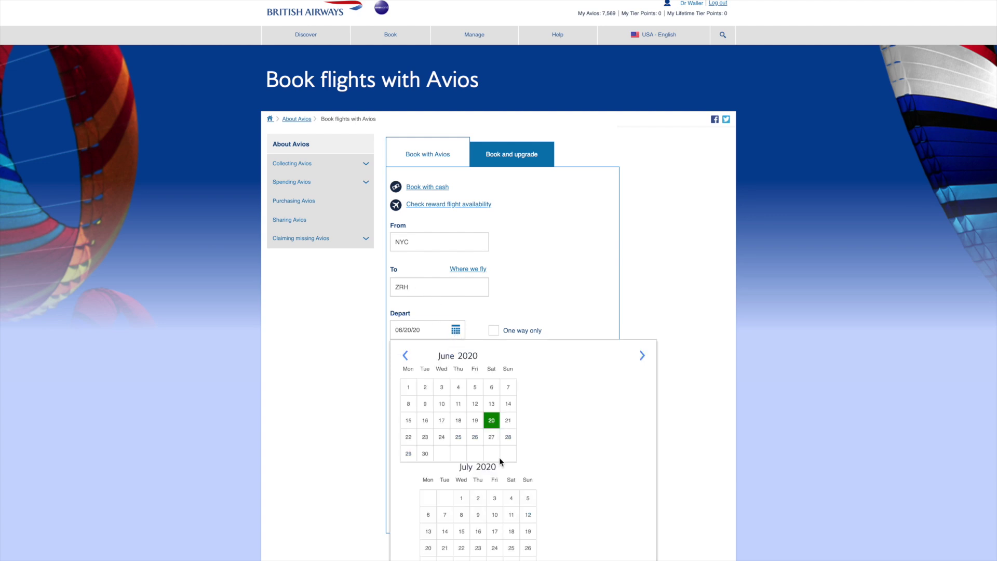
scroll(502, 463, down, 1)
click(511, 548)
click(456, 319)
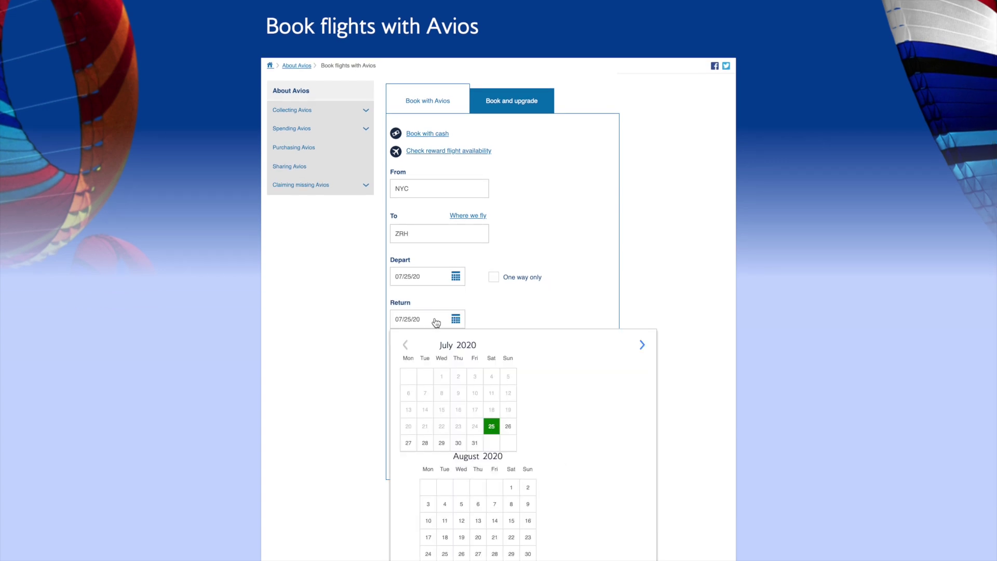
click(512, 485)
click(595, 458)
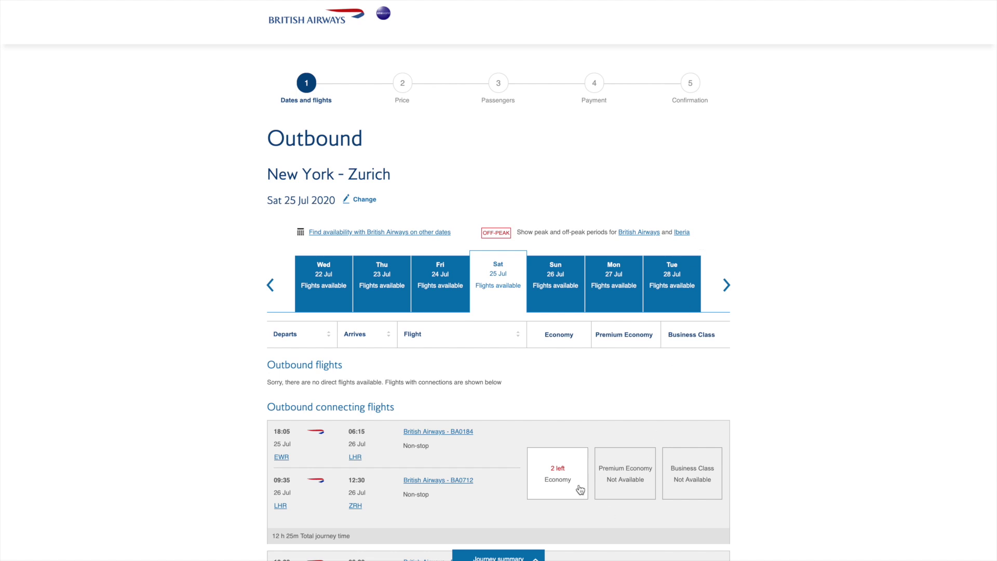
Select economy for the outbound BA0184/BA0712 connection on 25 Jul and for an inbound connection from Zurich on 1 Aug.
scroll(580, 489, down, 4)
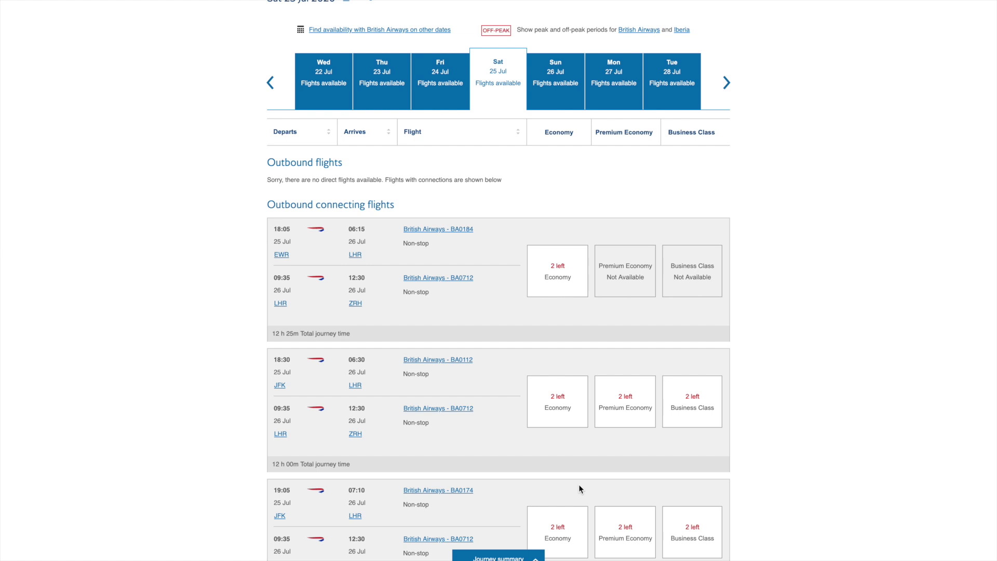
click(546, 259)
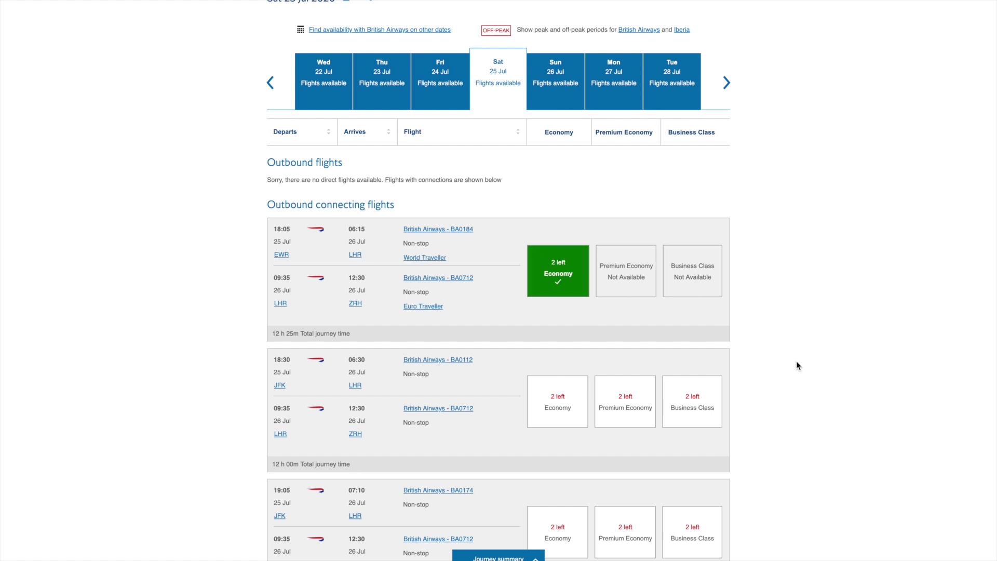
scroll(797, 366, down, 20)
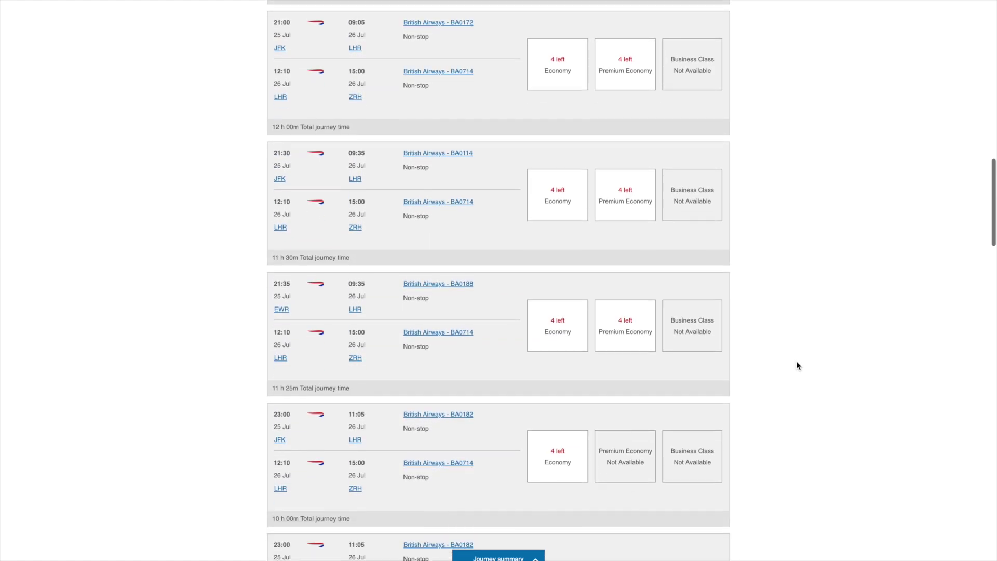
scroll(797, 365, down, 20)
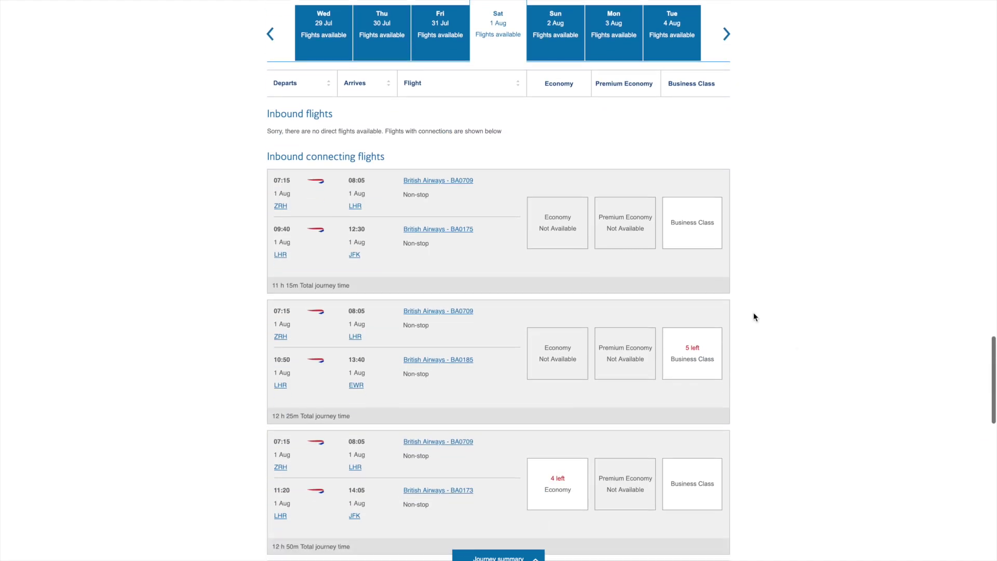
scroll(754, 316, down, 3)
click(547, 490)
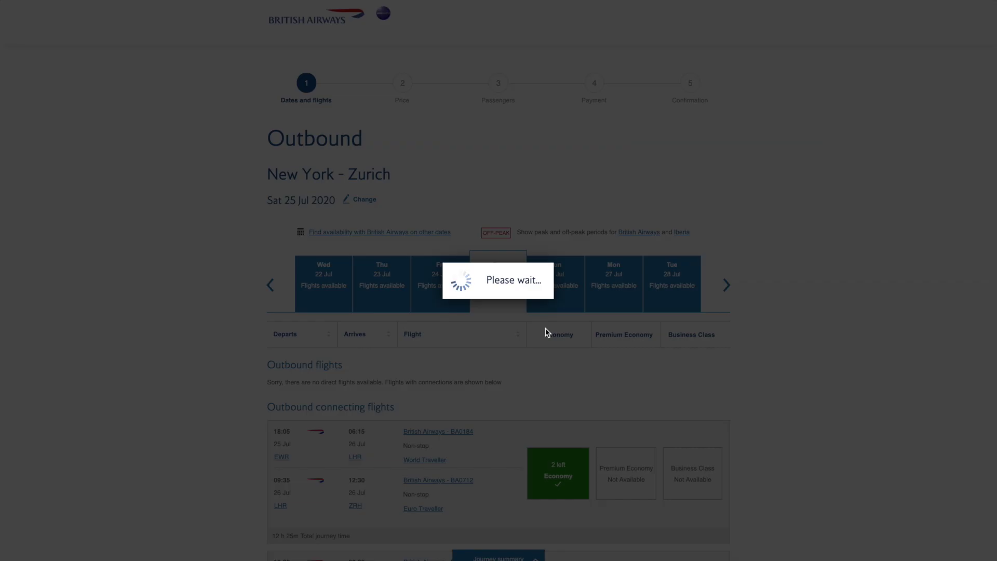
scroll(545, 328, down, 5)
drag(458, 485, 524, 489)
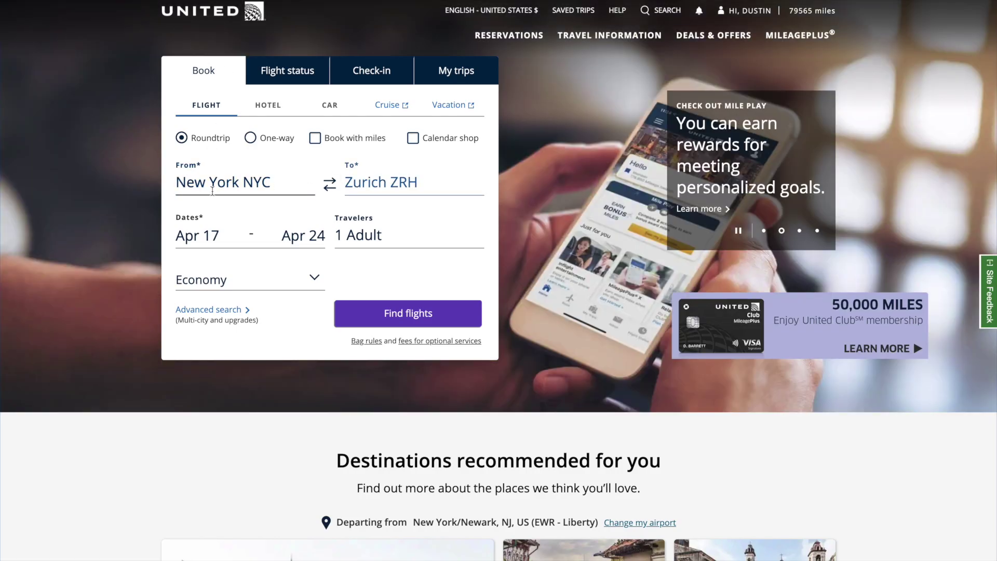
On the United site, set the New York to Zurich dates to Jul 25 – Aug 01 and search for flights booked with miles.
click(203, 236)
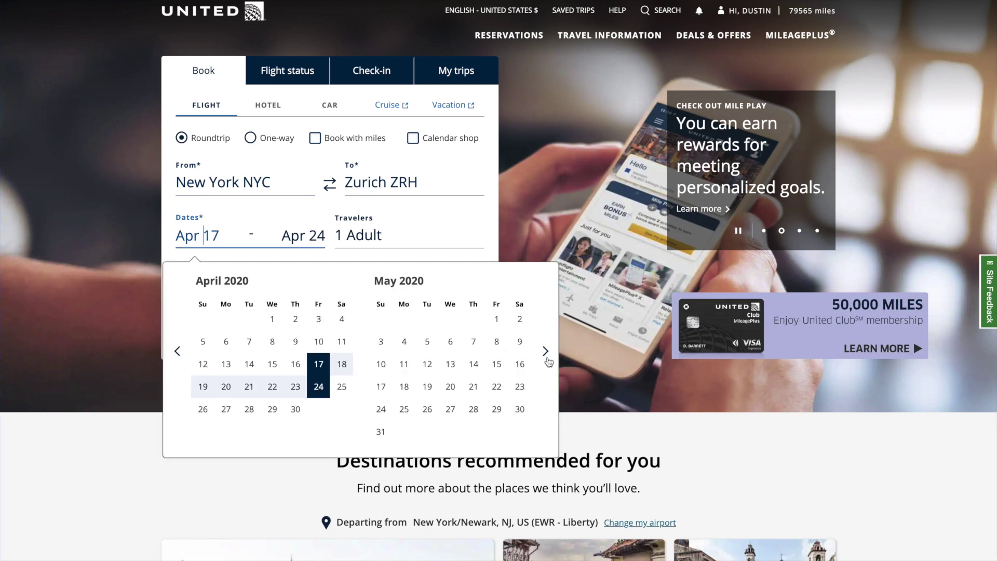
click(546, 351)
click(545, 351)
click(519, 386)
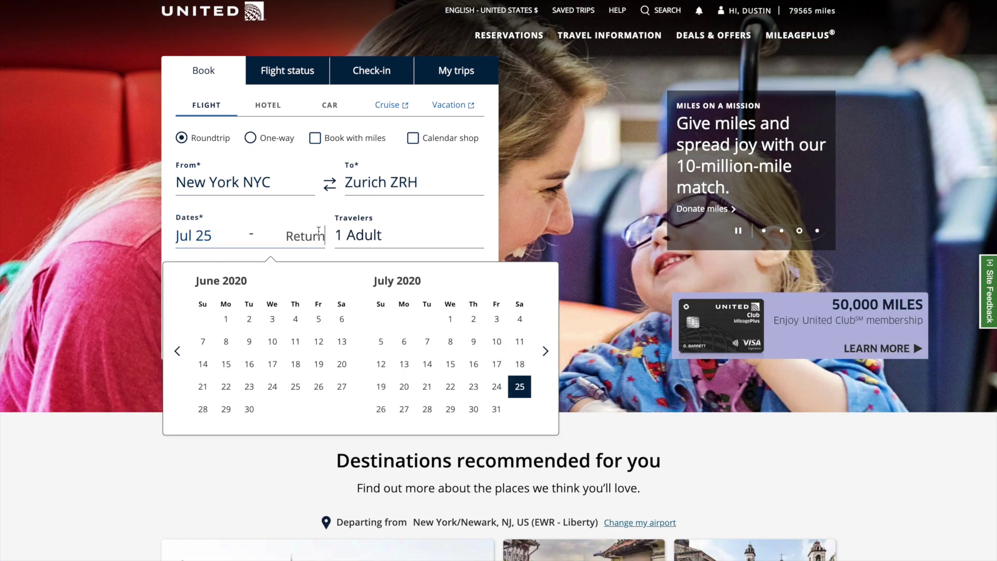
click(545, 351)
click(520, 319)
click(315, 138)
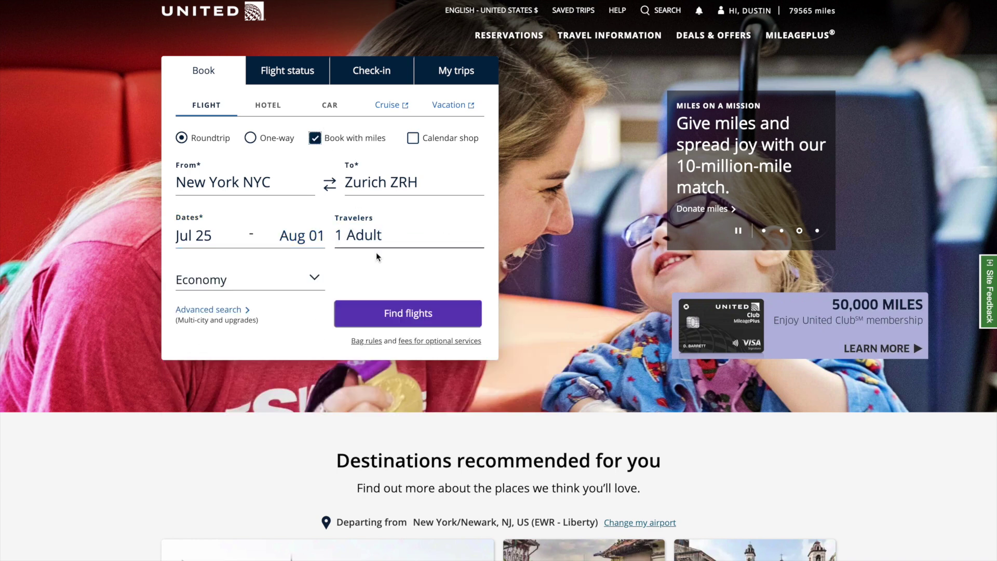
click(406, 313)
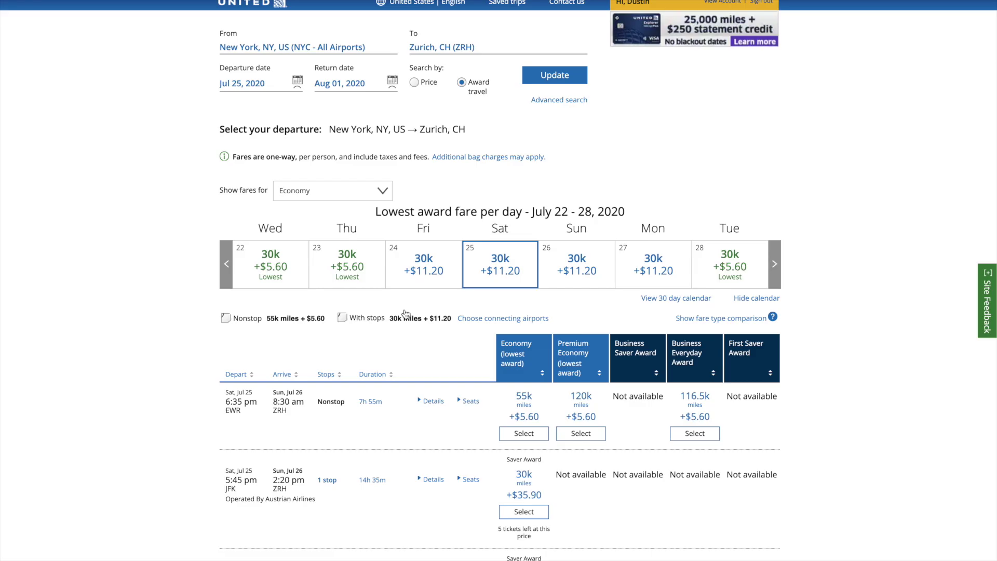
Select the economy Saver Award for the 5:30 pm JFK to ZRH departure operated by Lufthansa and SWISS on Jul 25.
scroll(406, 313, down, 1)
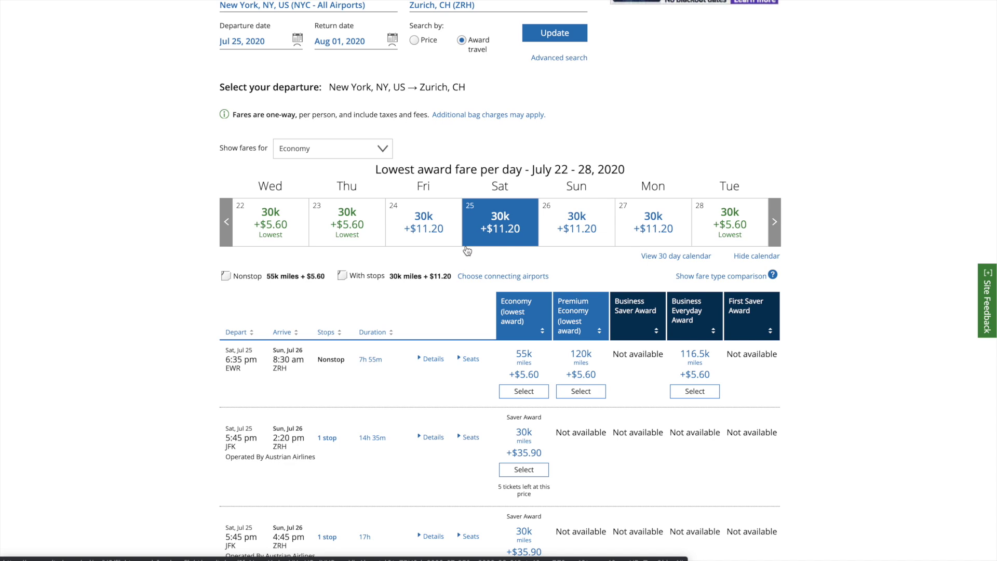
scroll(414, 440, down, 1)
scroll(414, 444, down, 3)
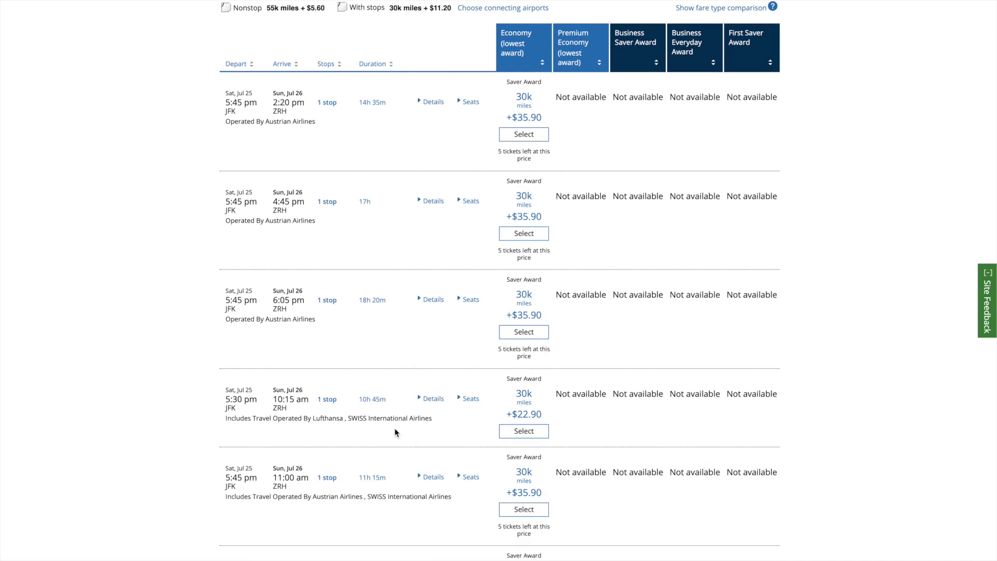
drag(344, 419, 407, 420)
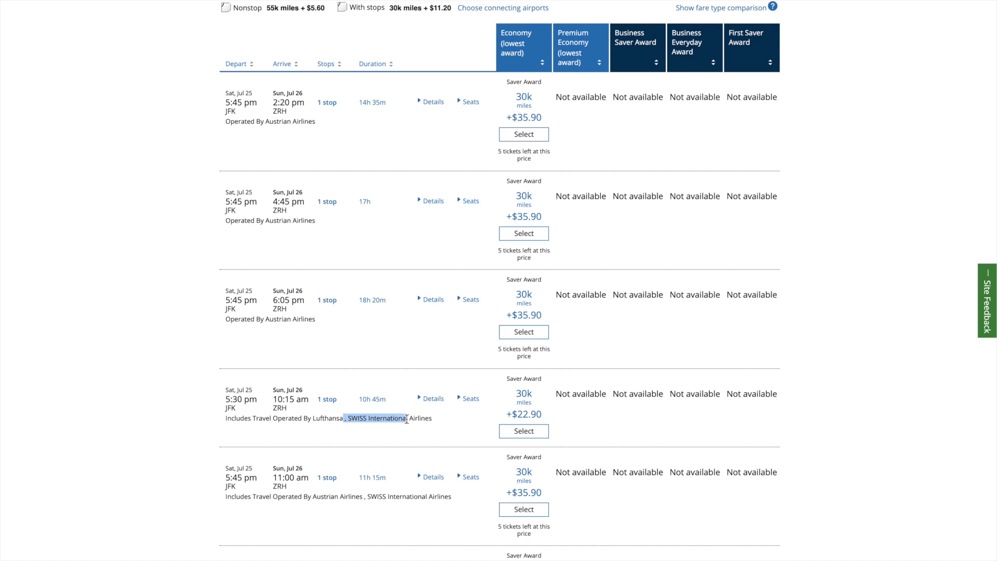
click(523, 432)
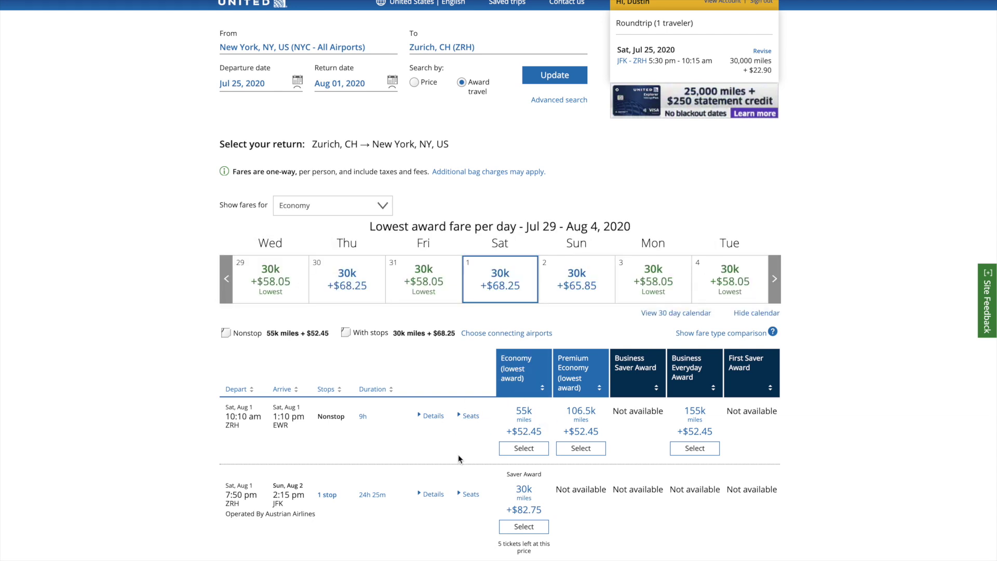
Select the economy Saver Award for the 7:00 am ZRH to JFK return on Aug 1 and check the trip's total cost.
scroll(458, 459, down, 4)
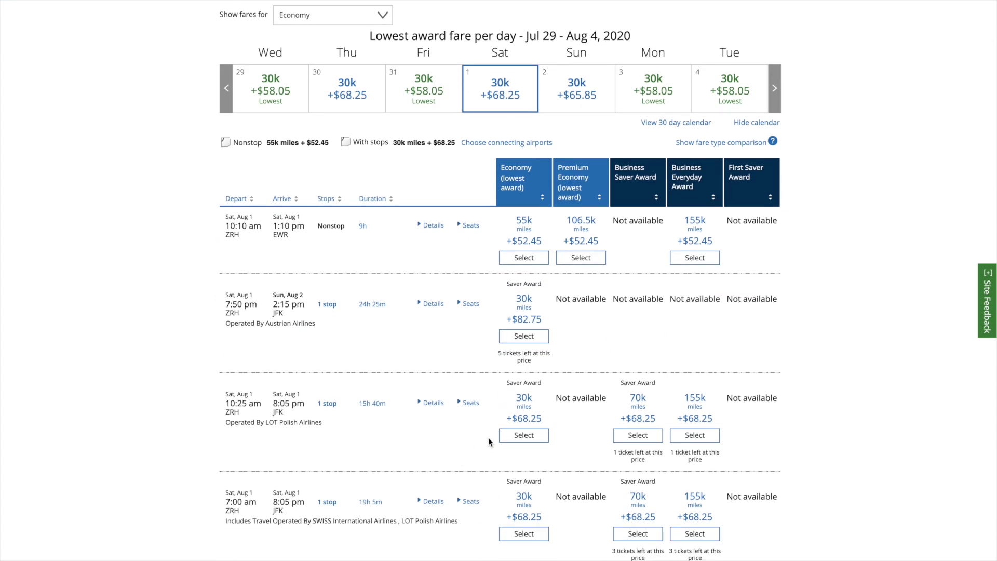
scroll(488, 438, down, 1)
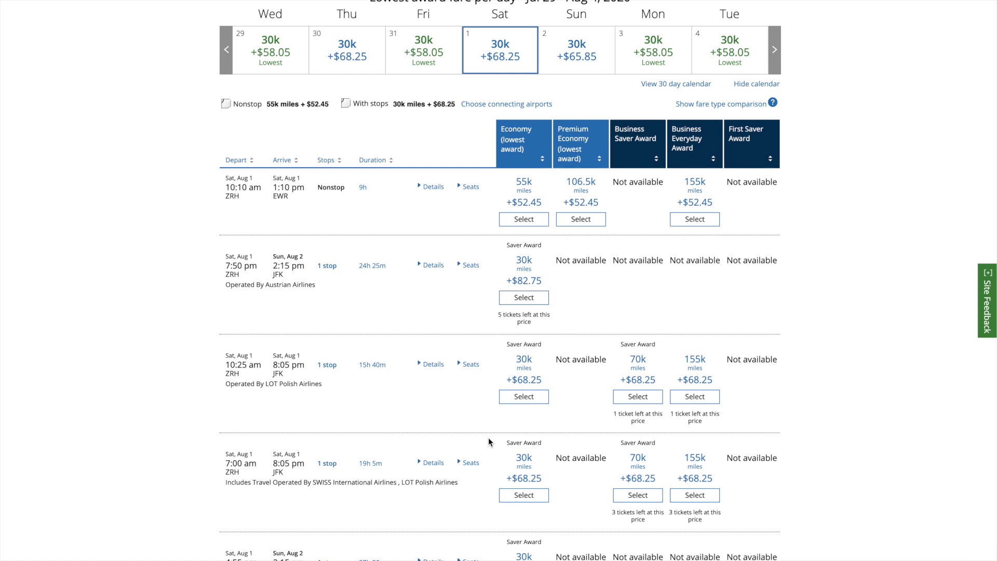
scroll(497, 464, down, 3)
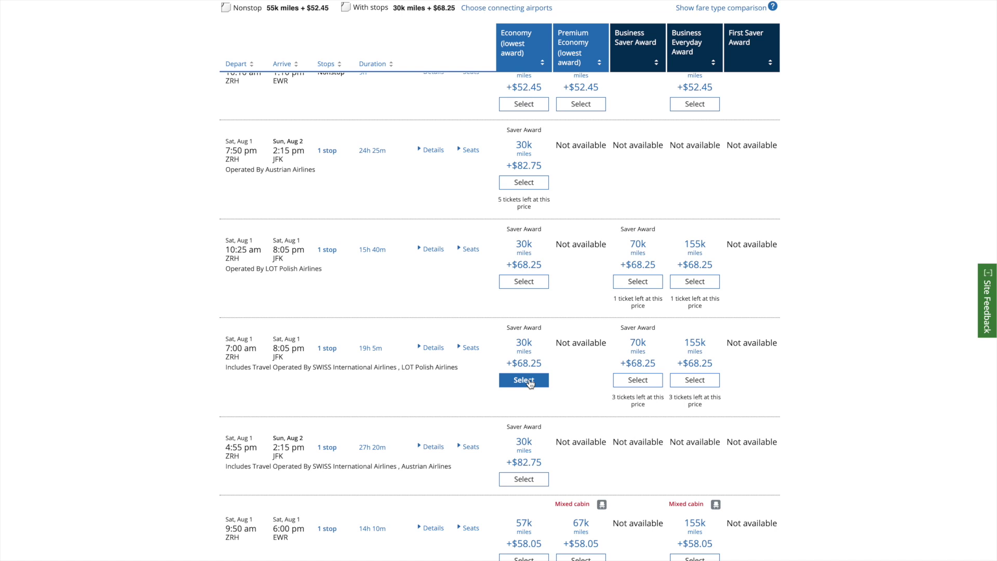
click(529, 380)
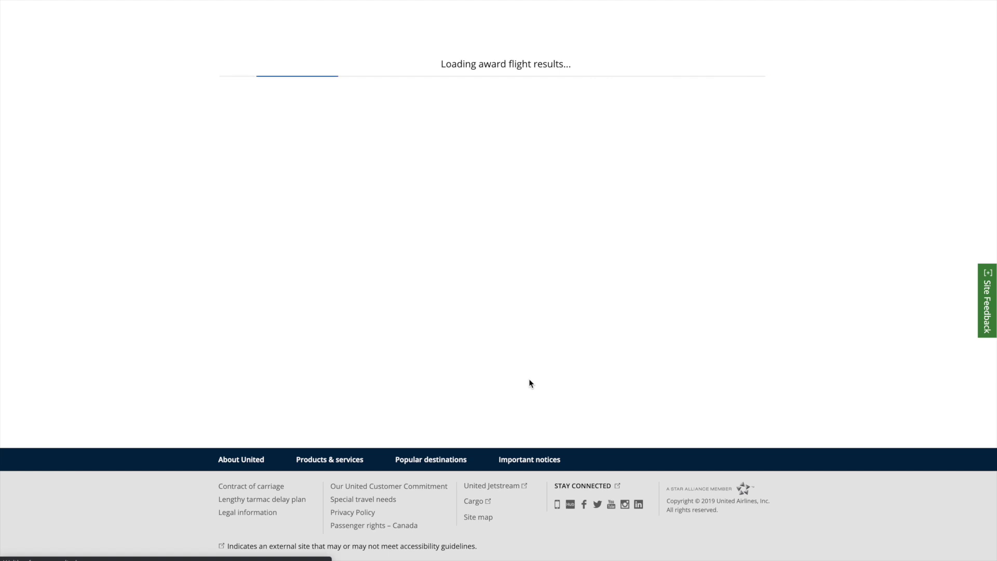
drag(715, 148, 772, 170)
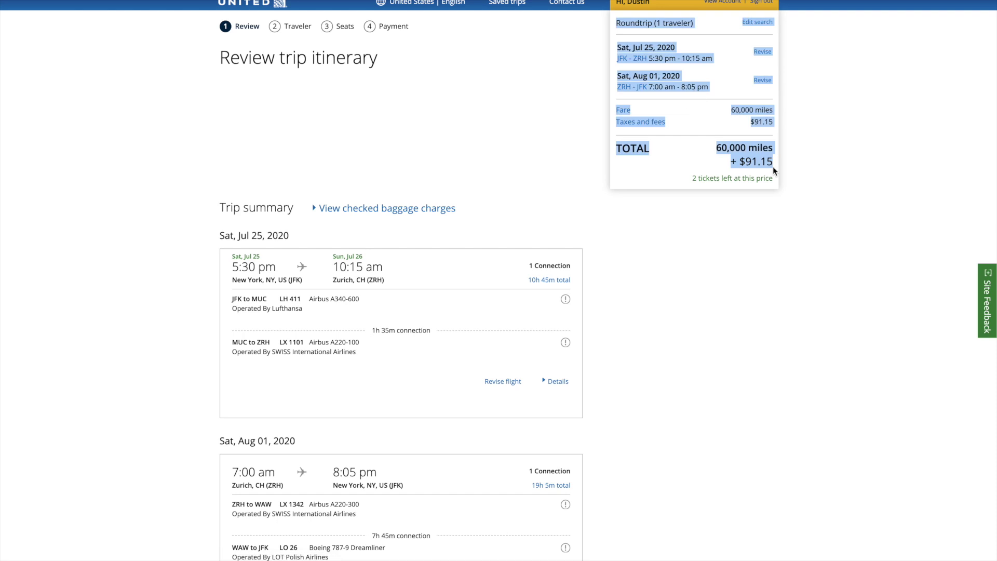
click(822, 176)
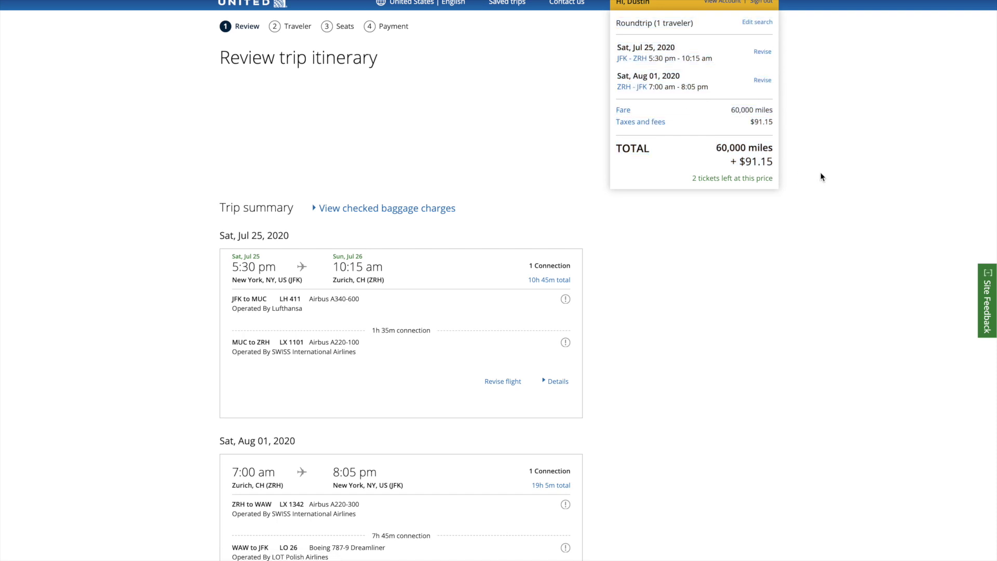